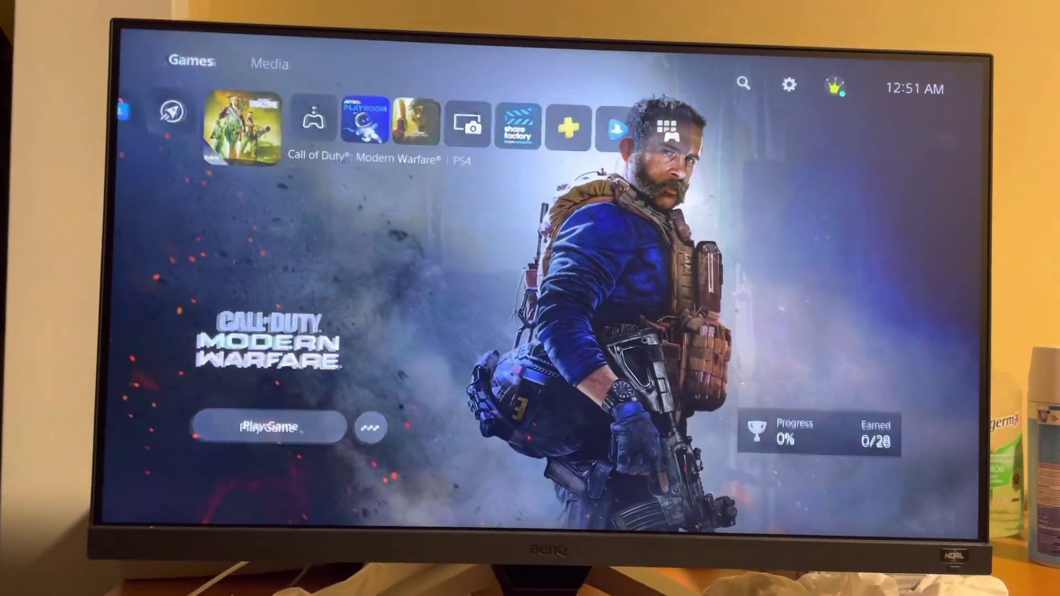
# - Go to Settings > Accessibility > Chat Transcription
pyautogui.press('Return')
pyautogui.press('Up')
pyautogui.press('Return')
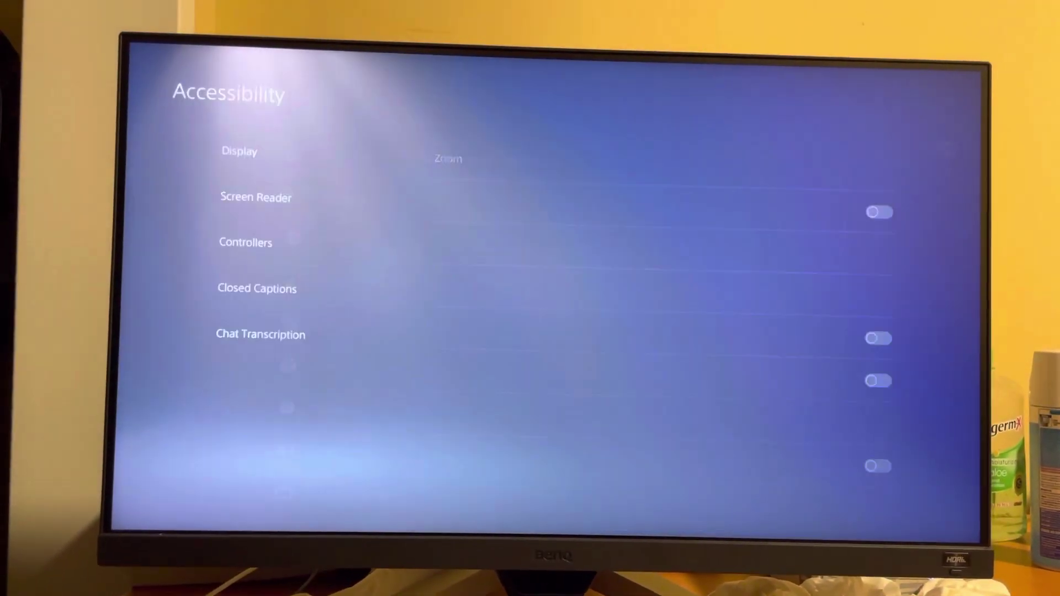
pyautogui.press('Down')
pyautogui.press('Return')
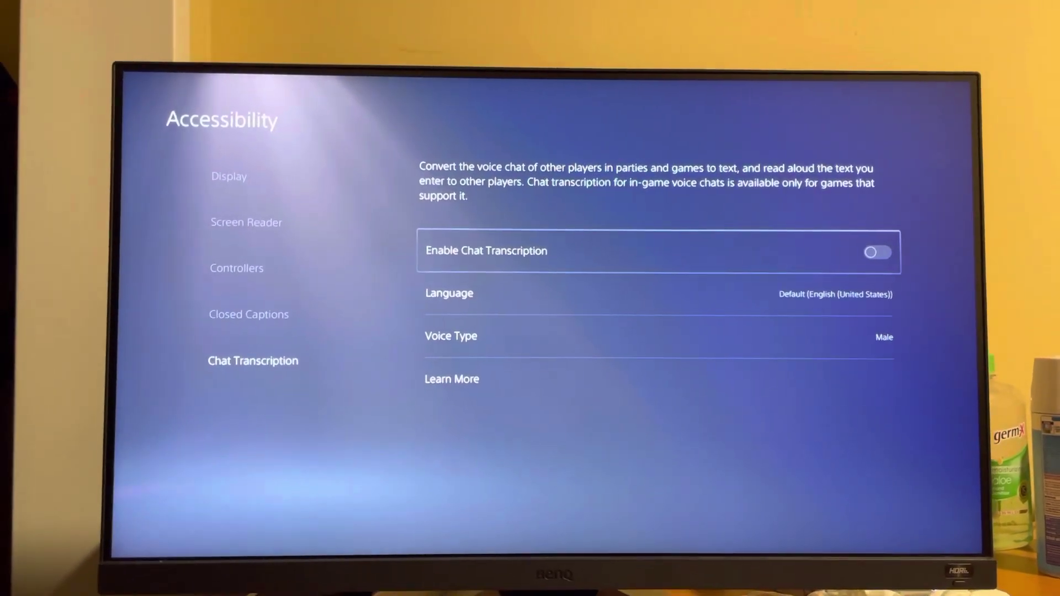
# - Keep the language at Default English (United States) and bring up the Voice Type list
pyautogui.press('Return')
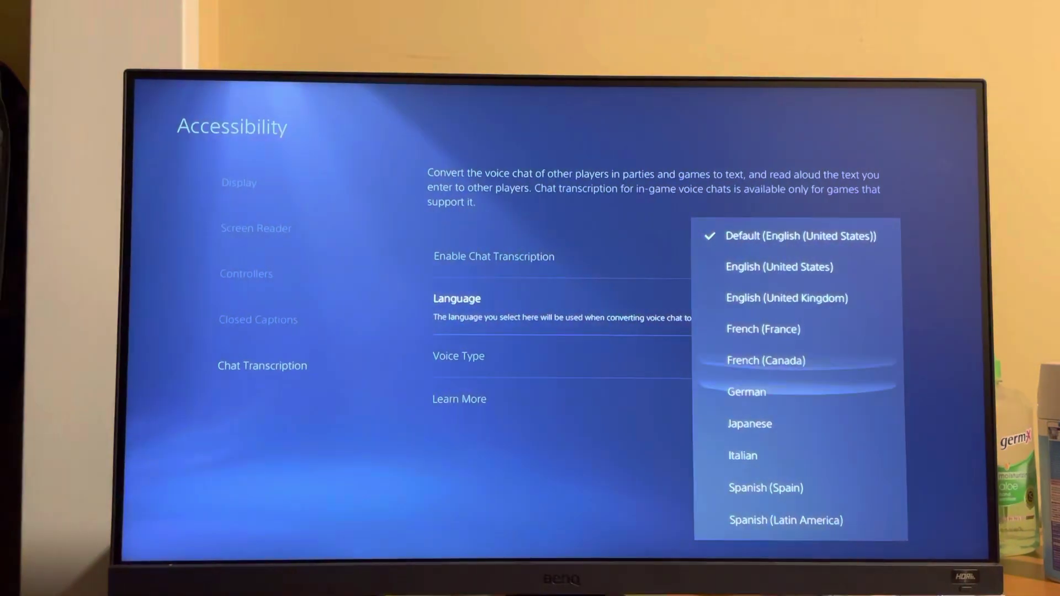
pyautogui.press('Escape')
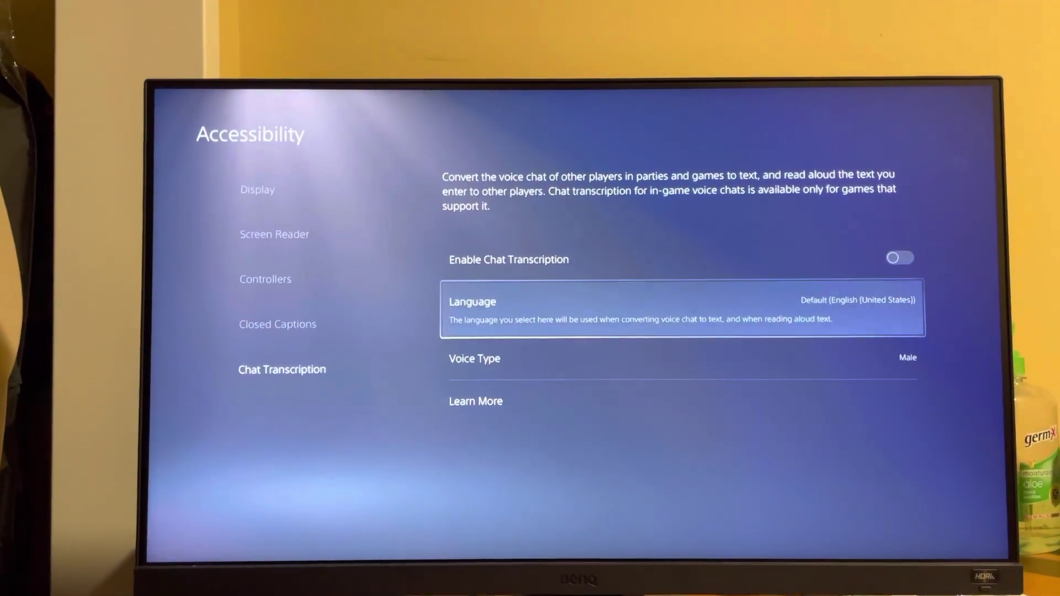
pyautogui.press('Return')
# - Choose Female as the voice type, then switch it back to Male
pyautogui.press('Down')
pyautogui.press('Return')
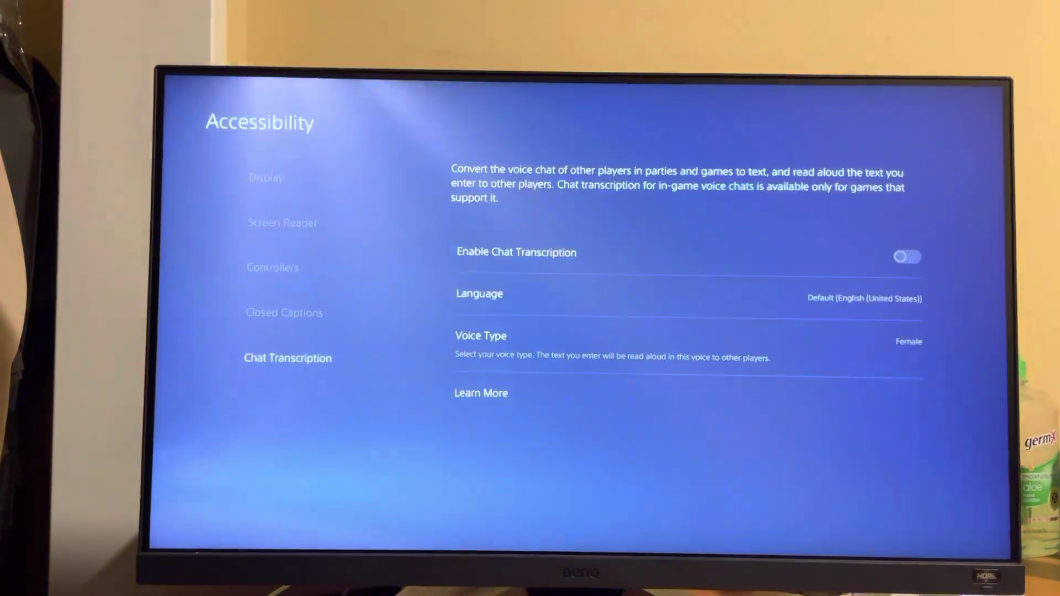
pyautogui.press('Return')
pyautogui.press('Up')
pyautogui.press('Return')
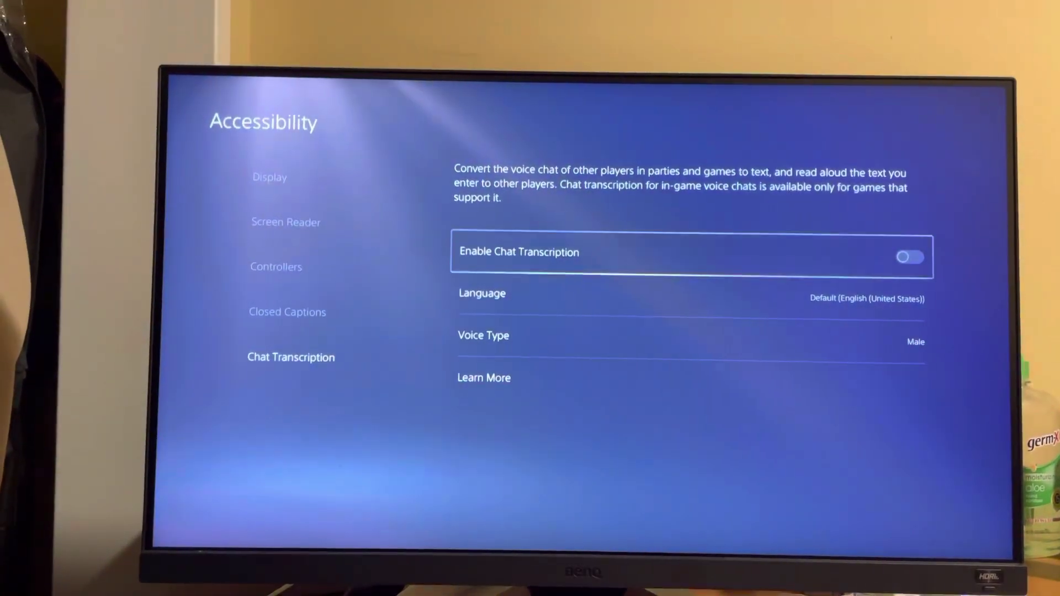